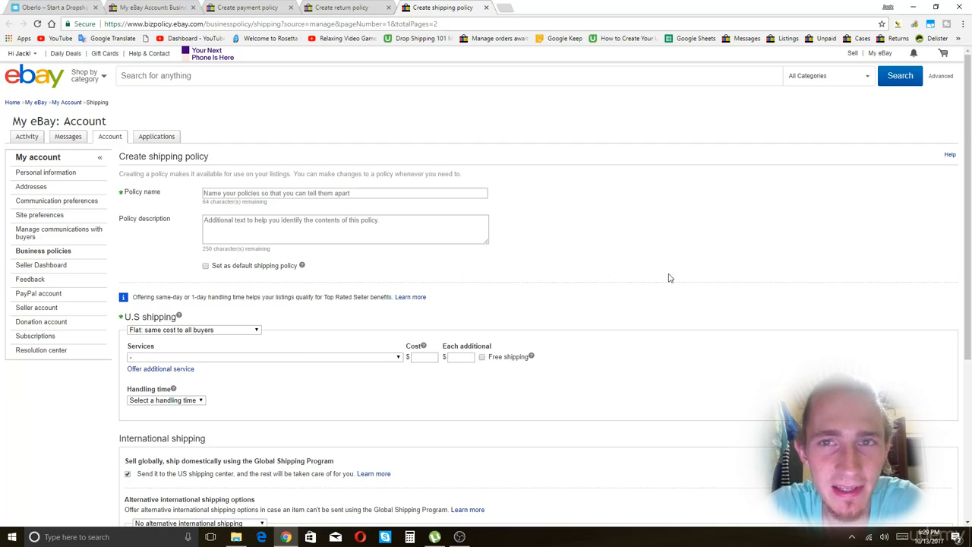
Search ebay.com for "super nintendo" in a new browser tab and open the Super Nintendo Entertainment System SNES Classic 2017 Mini listing.
{"action": "left_click", "coordinate": [507, 7]}
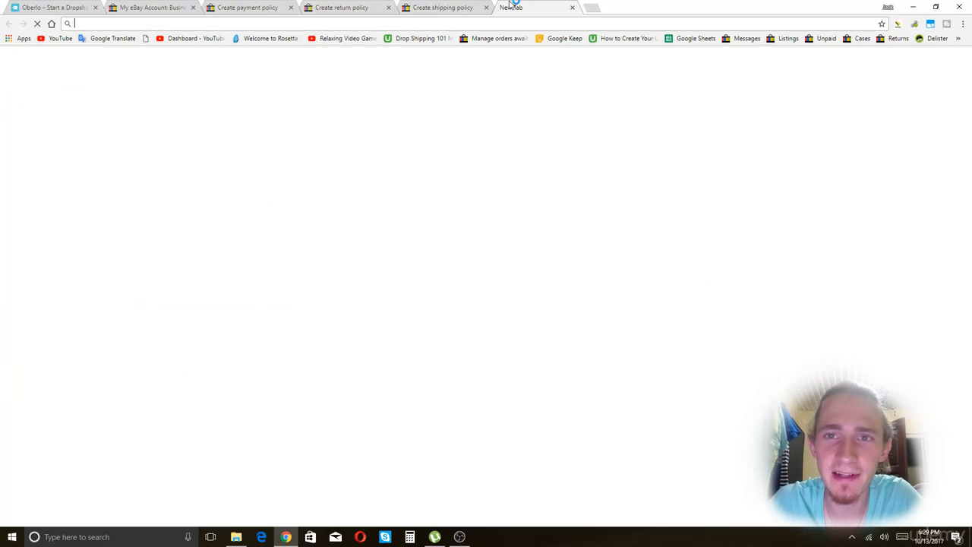
{"action": "type", "text": "ebay.com"}
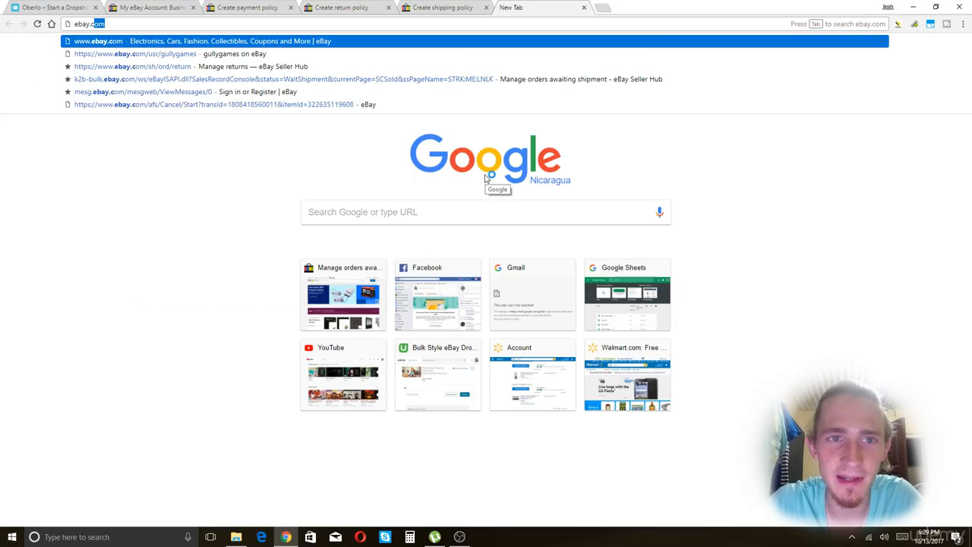
{"action": "key", "text": "Return"}
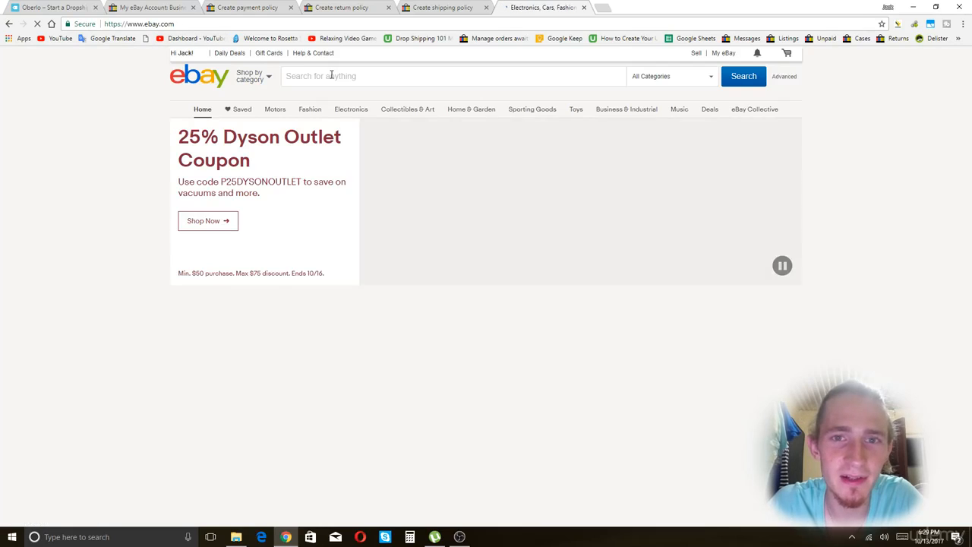
{"action": "type", "text": "super nintendo"}
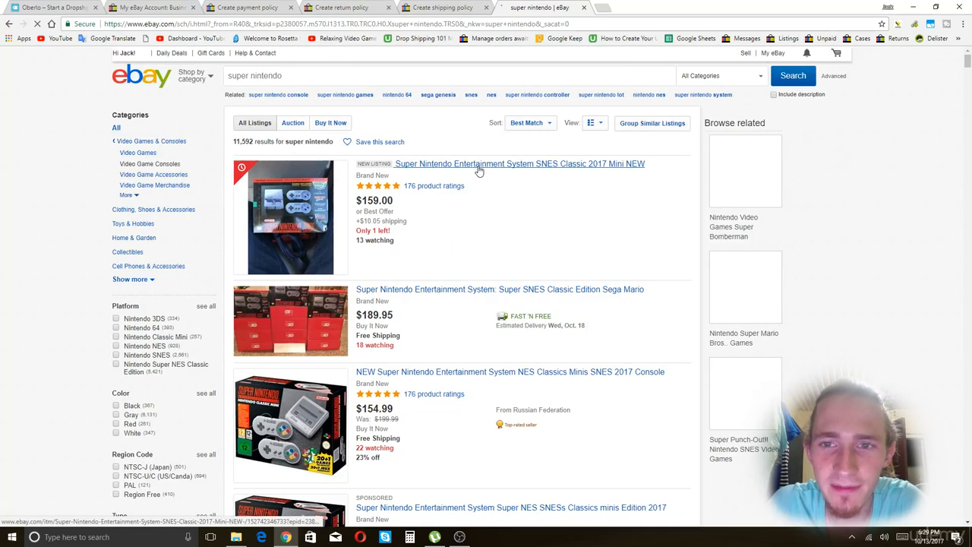
{"action": "left_click", "coordinate": [479, 171]}
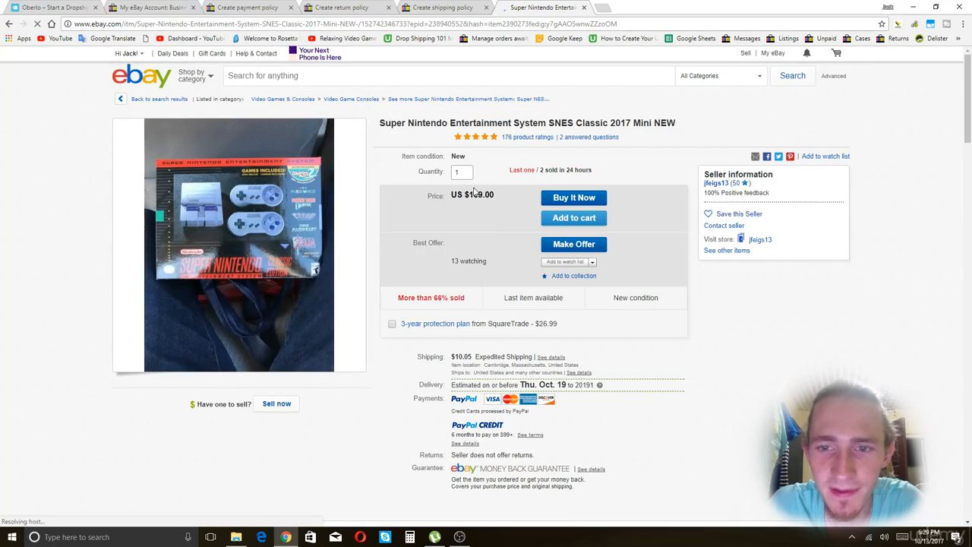
Check the listing's estimated delivery date against the system calendar.
{"action": "scroll", "coordinate": [474, 190], "scroll_direction": "down", "scroll_amount": 2}
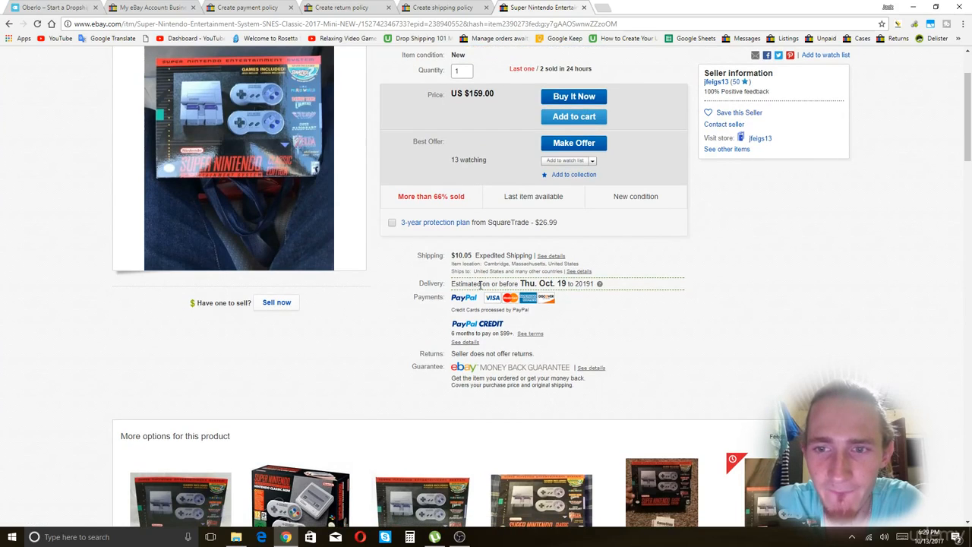
{"action": "triple_click", "coordinate": [538, 284]}
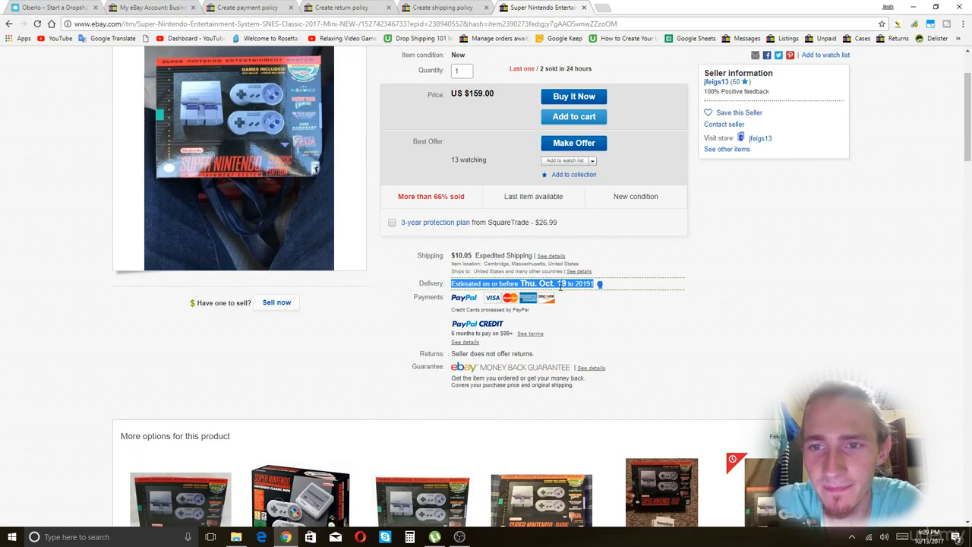
{"action": "left_click", "coordinate": [560, 286]}
{"action": "left_click", "coordinate": [930, 538]}
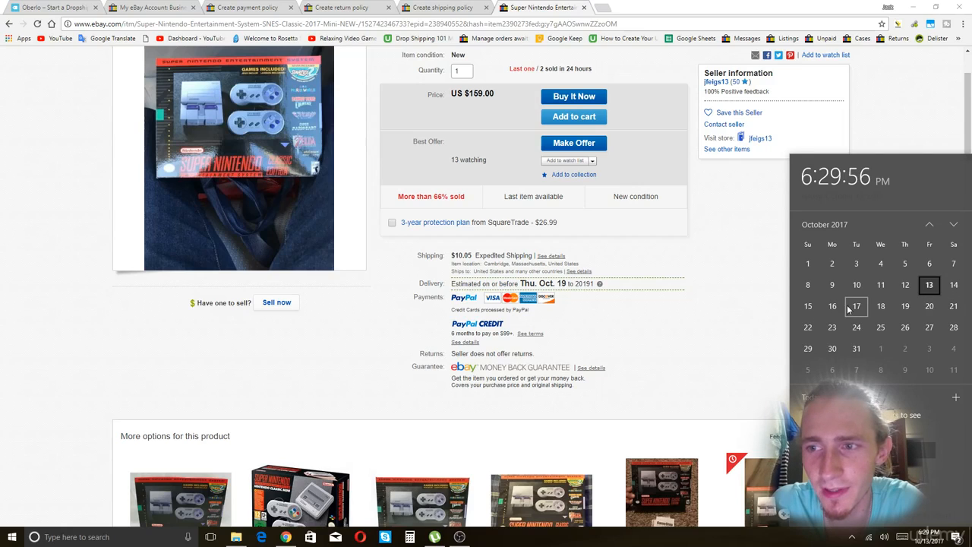
{"action": "left_click", "coordinate": [690, 335]}
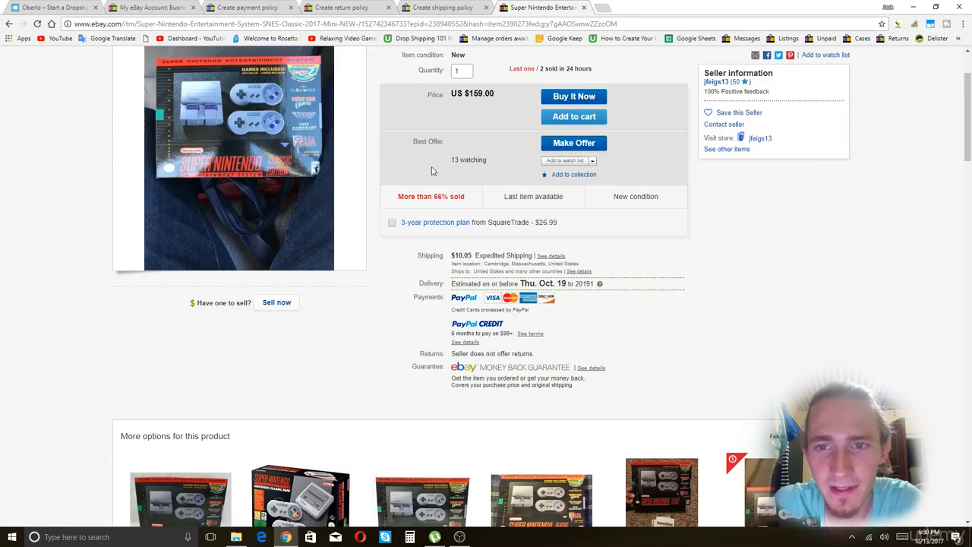
Return to the shipping policy form and review the available U.S. shipping services and handling time options.
{"action": "left_click", "coordinate": [424, 7]}
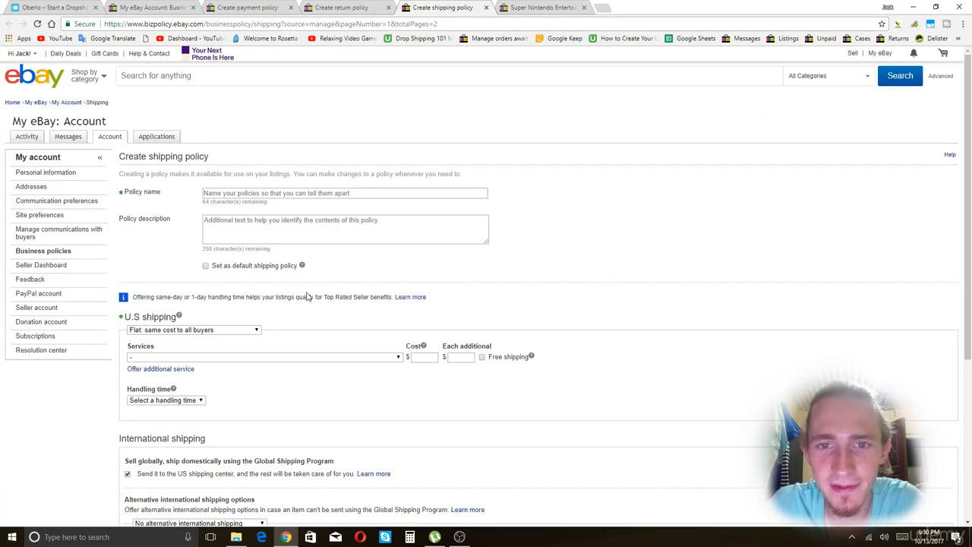
{"action": "scroll", "coordinate": [351, 326], "scroll_direction": "down", "scroll_amount": 1}
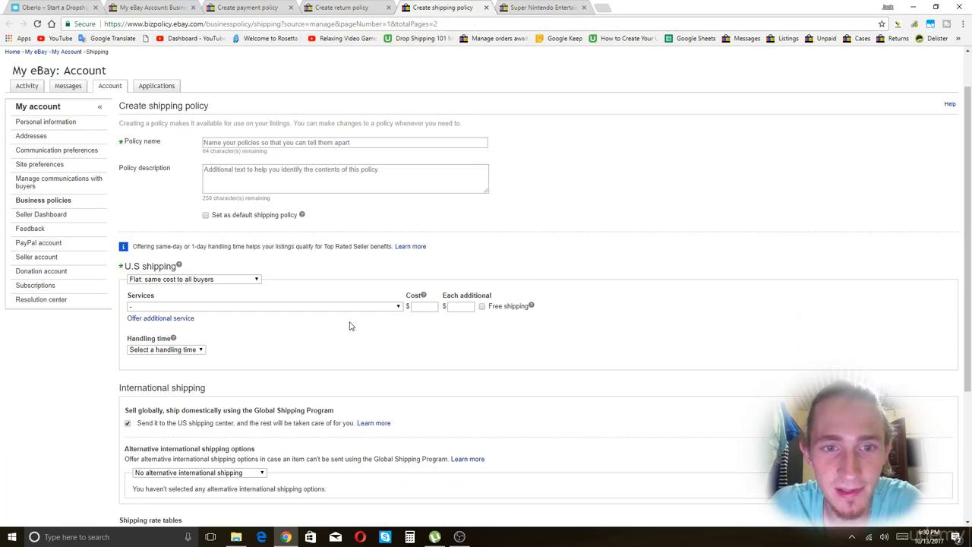
{"action": "scroll", "coordinate": [601, 200], "scroll_direction": "down", "scroll_amount": 1}
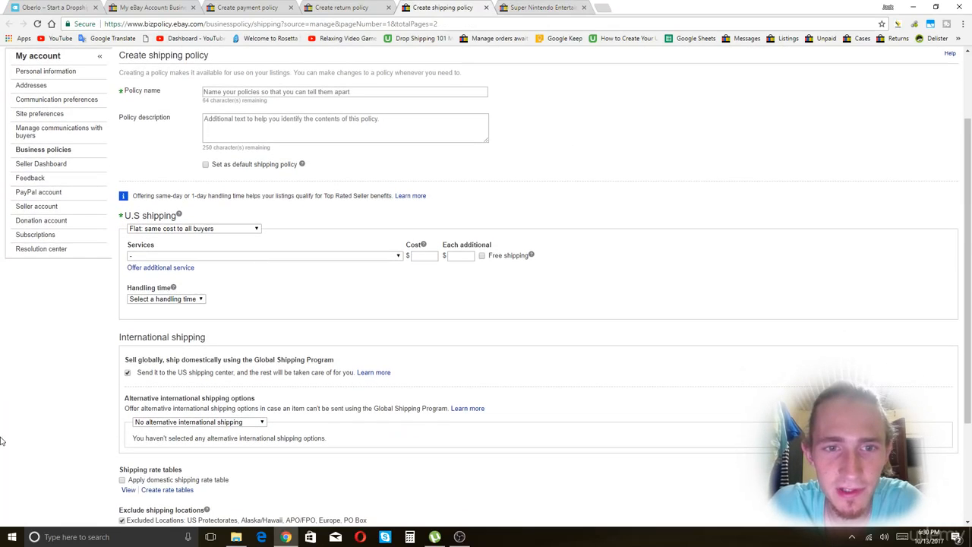
{"action": "left_click", "coordinate": [243, 257]}
{"action": "scroll", "coordinate": [242, 259], "scroll_direction": "down", "scroll_amount": 2}
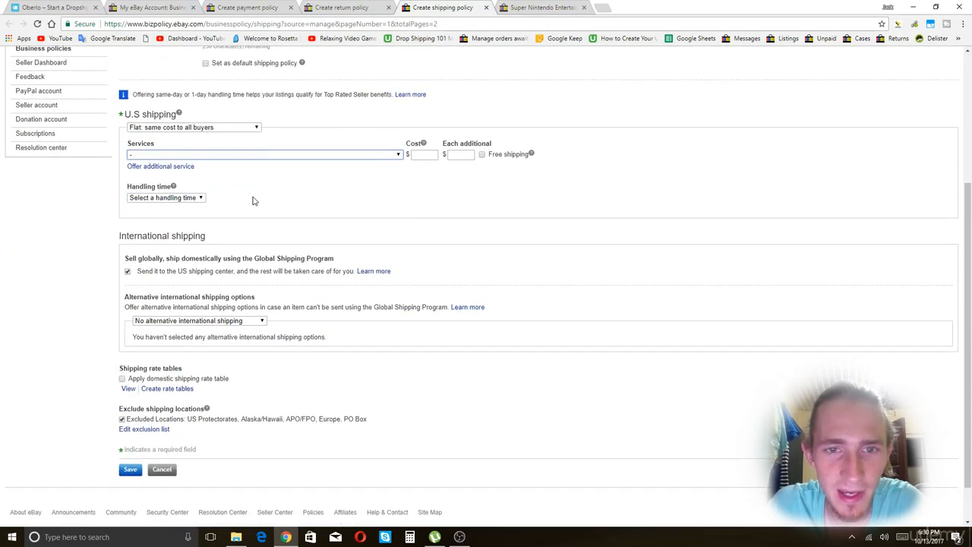
{"action": "left_click", "coordinate": [250, 157]}
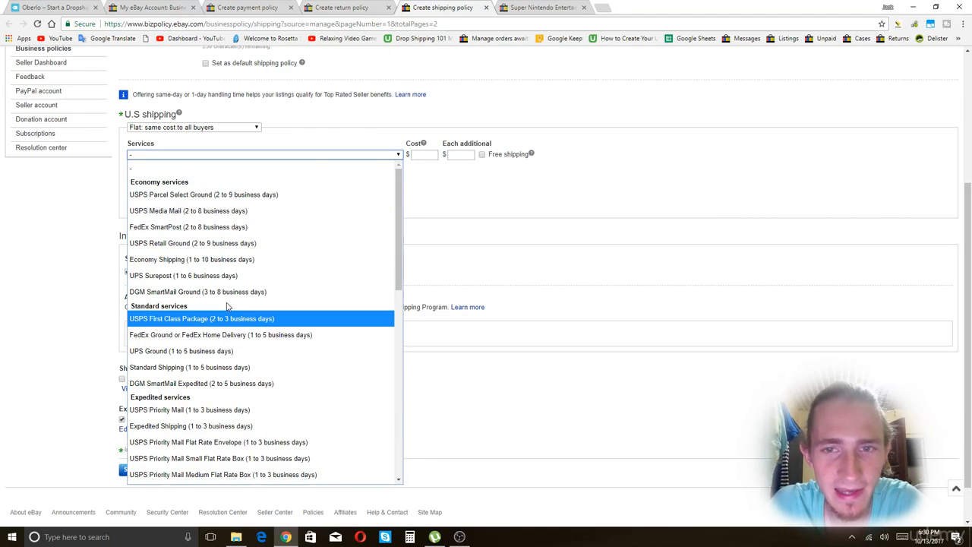
{"action": "left_click", "coordinate": [467, 233]}
{"action": "left_click", "coordinate": [154, 199]}
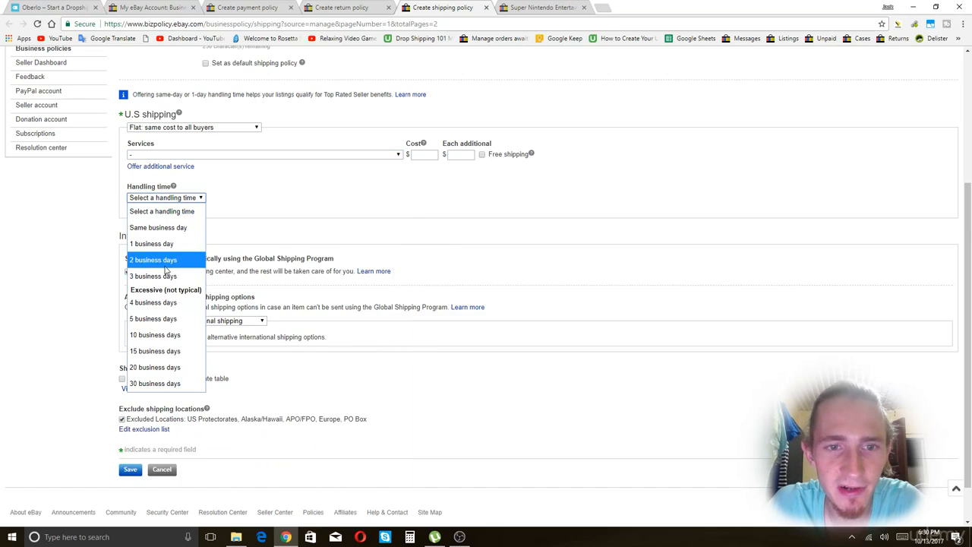
{"action": "left_click", "coordinate": [249, 238]}
Recheck the Super Nintendo listing's delivery estimate and set the shipping policy's handling time to 1 business day.
{"action": "left_click", "coordinate": [533, 7]}
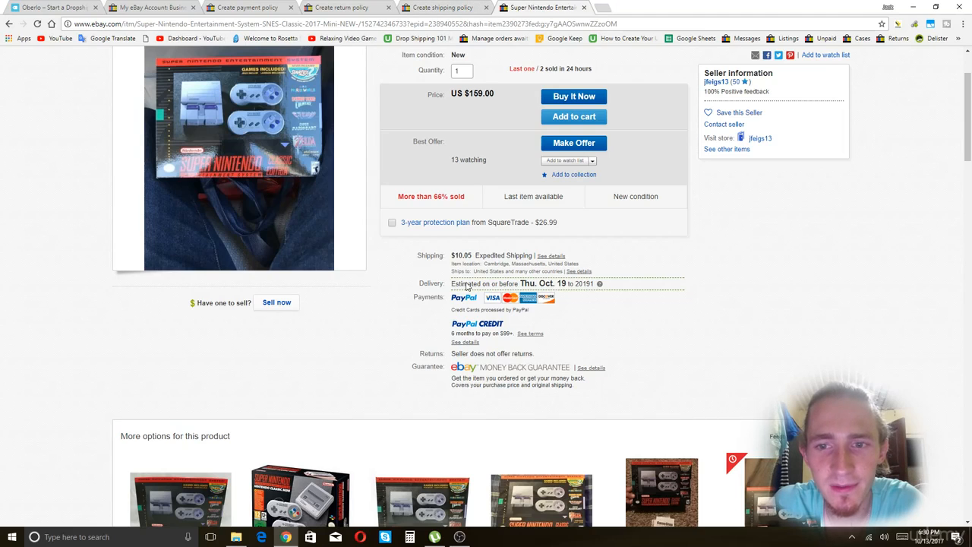
{"action": "left_click", "coordinate": [432, 6]}
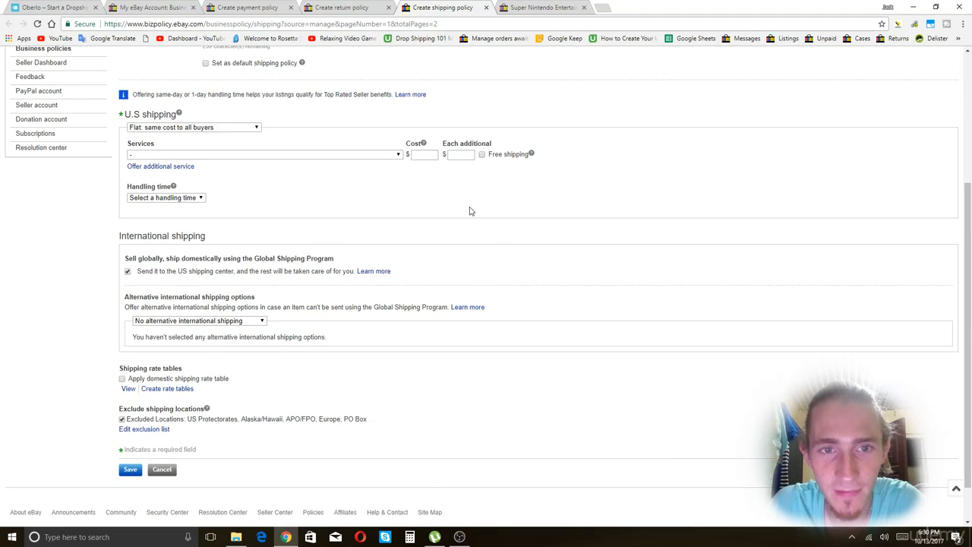
{"action": "left_click", "coordinate": [168, 198]}
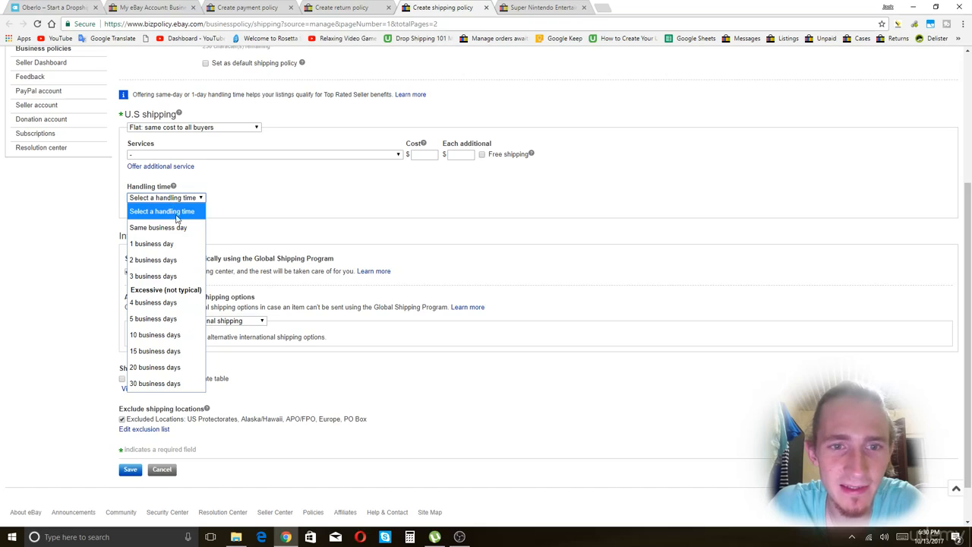
{"action": "left_click", "coordinate": [171, 244]}
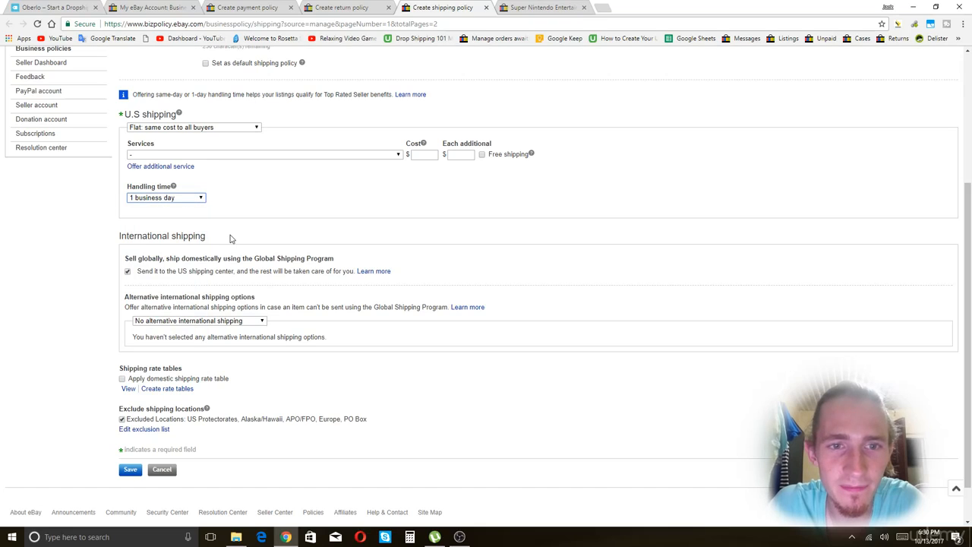
Choose USPS Priority Mail (1 to 3 business days) as the U.S. shipping service.
{"action": "left_click", "coordinate": [303, 155]}
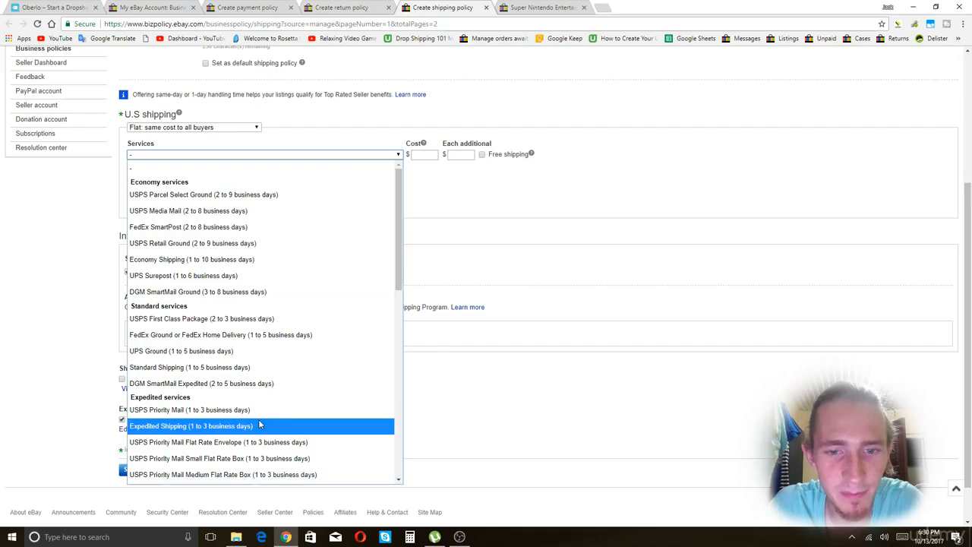
{"action": "left_click", "coordinate": [534, 212]}
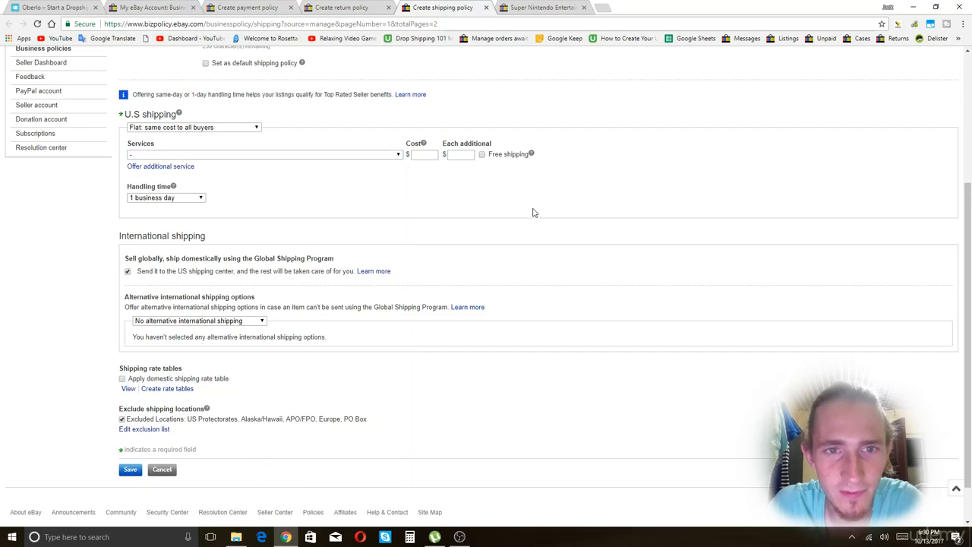
{"action": "scroll", "coordinate": [591, 279], "scroll_direction": "up", "scroll_amount": 3}
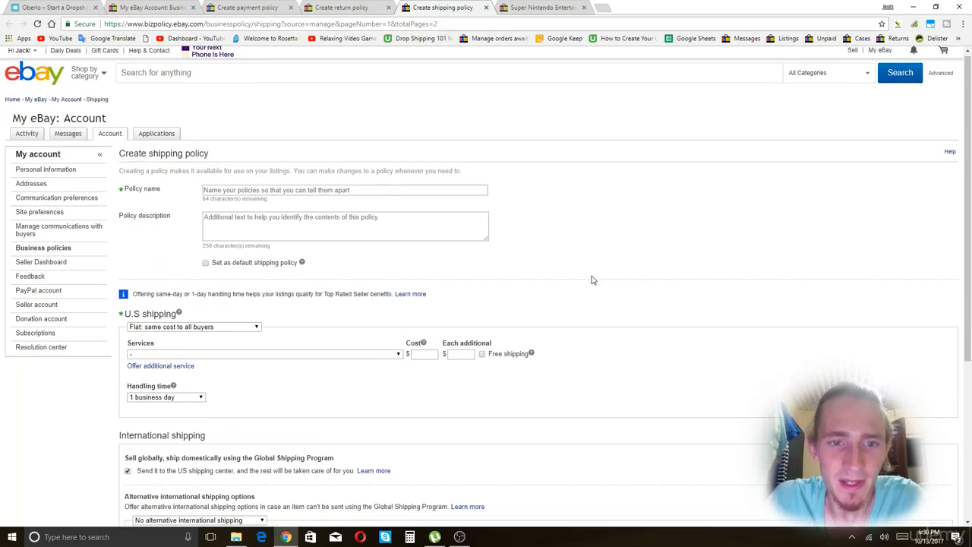
{"action": "scroll", "coordinate": [591, 279], "scroll_direction": "down", "scroll_amount": 3}
{"action": "left_click", "coordinate": [212, 155]}
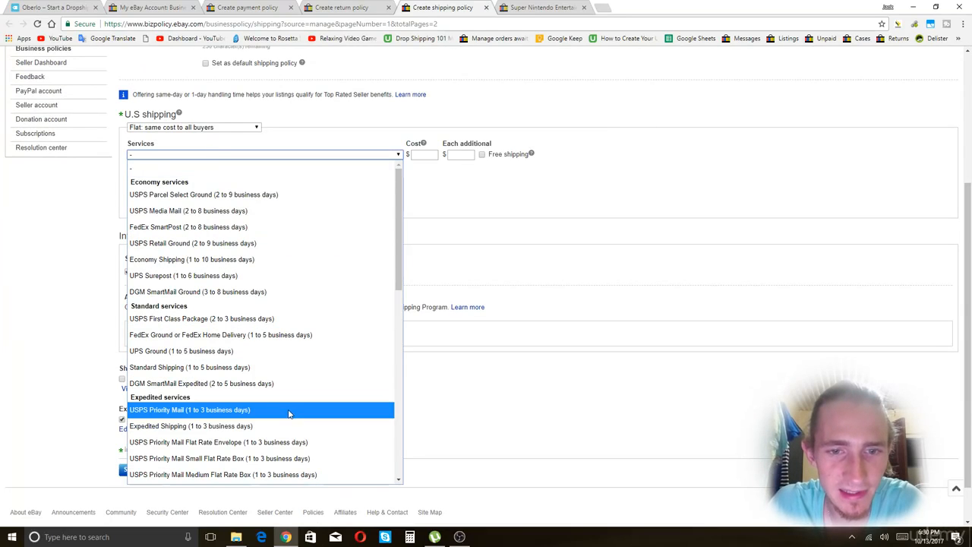
{"action": "left_click", "coordinate": [263, 411]}
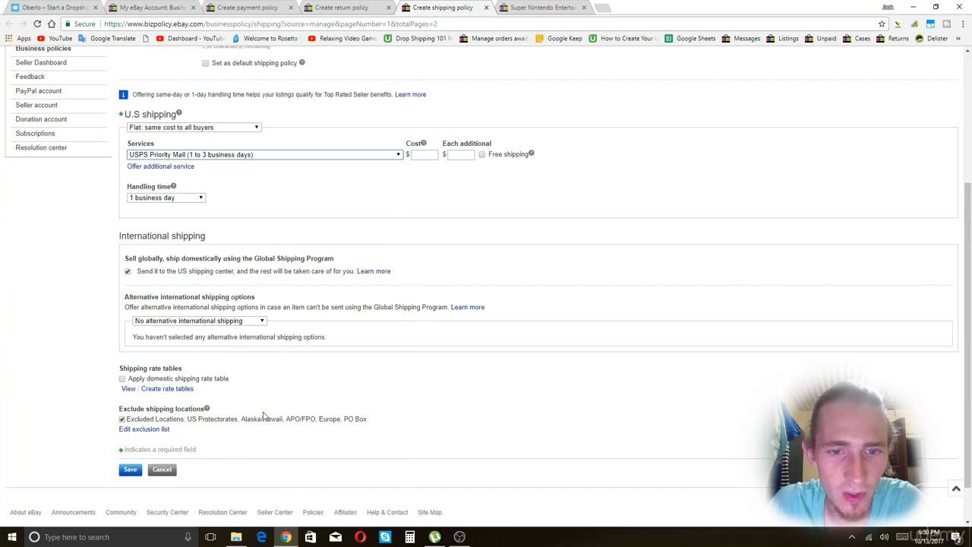
Set the shipping policy's handling time to Same business day.
{"action": "left_click", "coordinate": [202, 197]}
{"action": "left_click", "coordinate": [186, 211]}
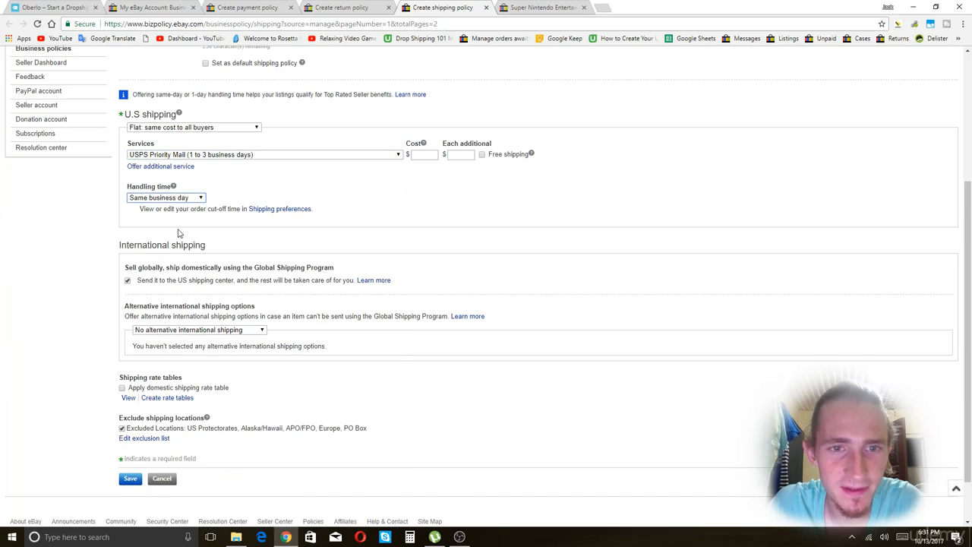
{"action": "left_click", "coordinate": [419, 252]}
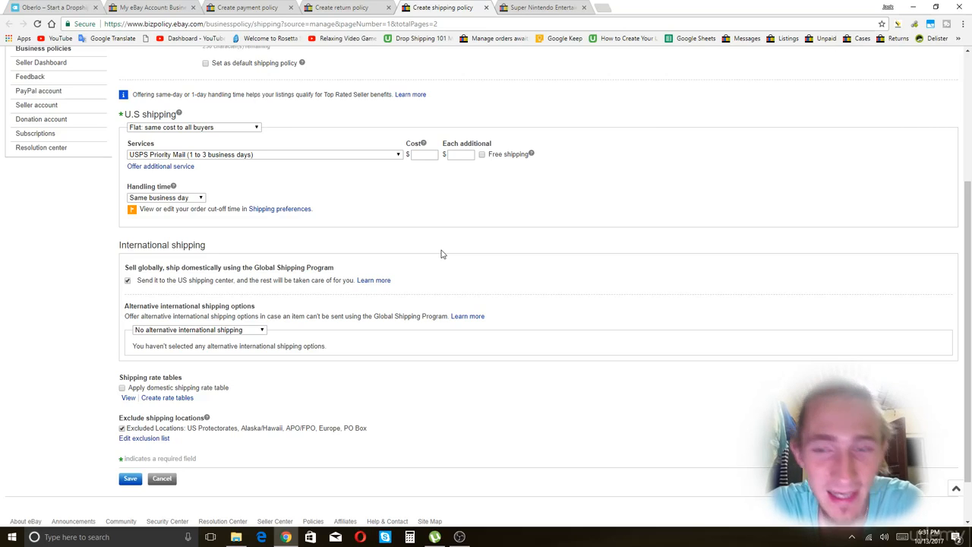
Name the policy "Standard Shipping Policy for Drop Shipping" and set it as the default shipping policy.
{"action": "scroll", "coordinate": [434, 249], "scroll_direction": "up", "scroll_amount": 3}
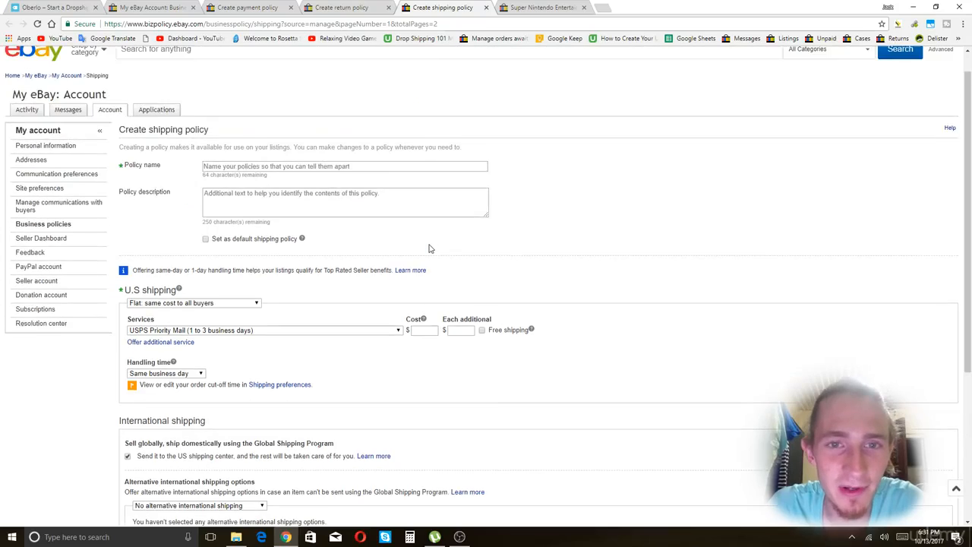
{"action": "scroll", "coordinate": [538, 270], "scroll_direction": "down", "scroll_amount": 1}
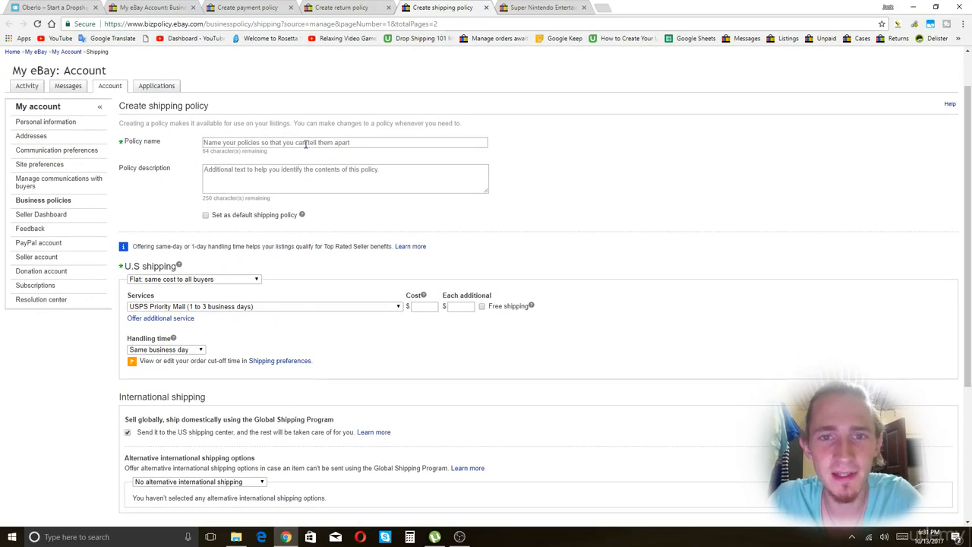
{"action": "left_click", "coordinate": [312, 147]}
{"action": "type", "text": "Sta"}
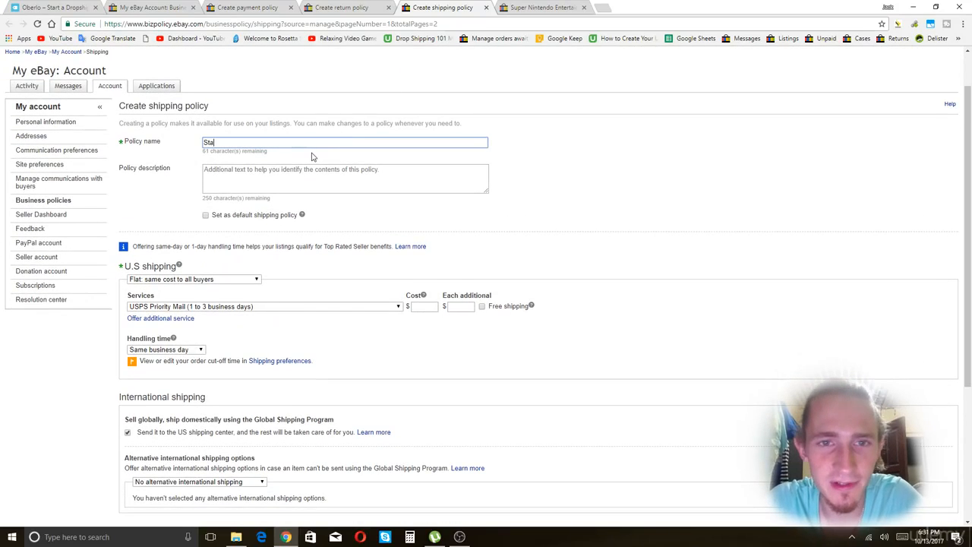
{"action": "type", "text": "n"}
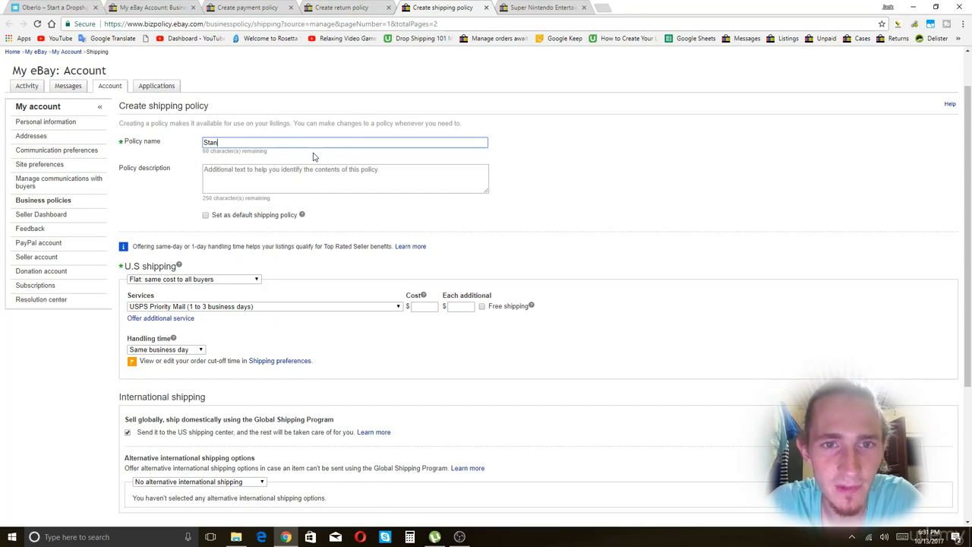
{"action": "type", "text": "dard Shipping Policy fro"}
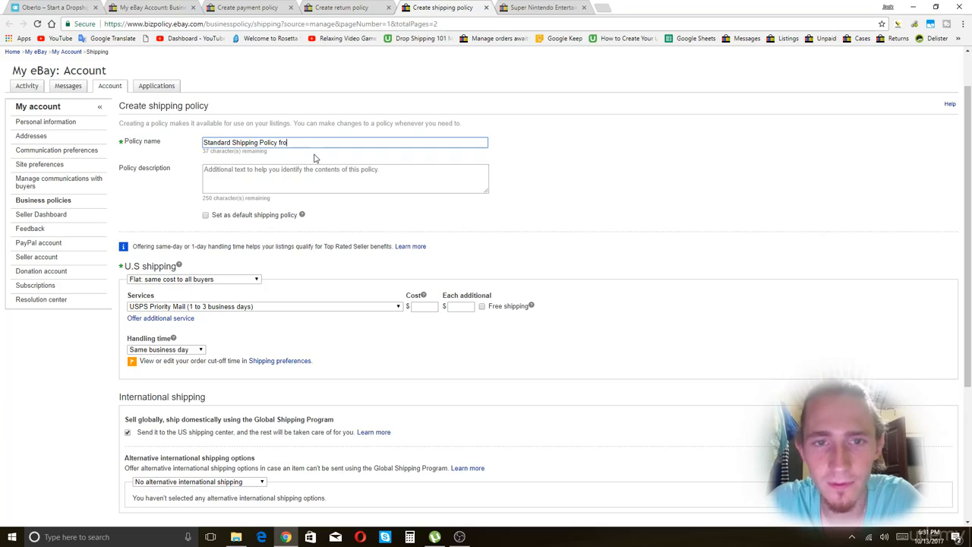
{"action": "key", "text": "BackSpace"}
{"action": "key", "text": "BackSpace"}
{"action": "key", "text": "BackSpace"}
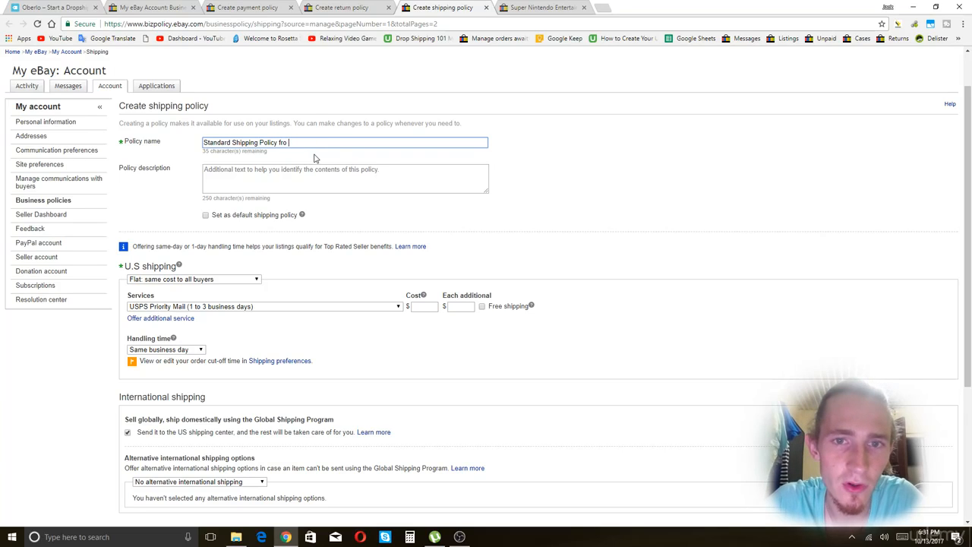
{"action": "type", "text": "or Drop Shi"}
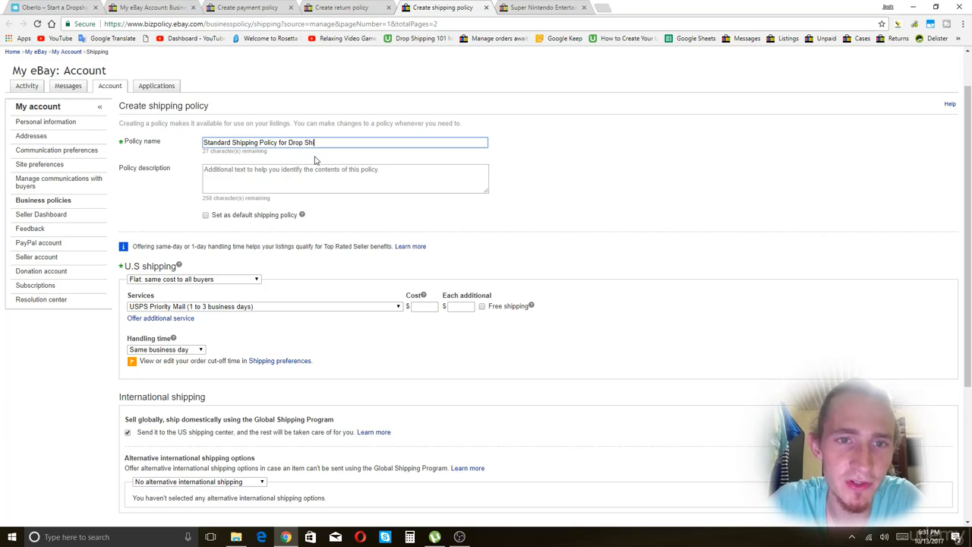
{"action": "type", "text": "pping"}
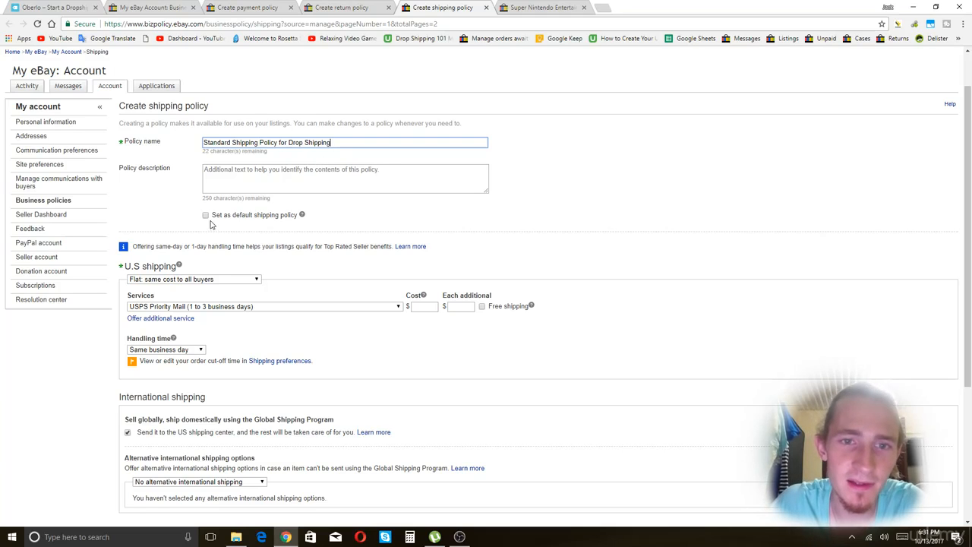
{"action": "left_click", "coordinate": [206, 216]}
{"action": "scroll", "coordinate": [595, 201], "scroll_direction": "down", "scroll_amount": 1}
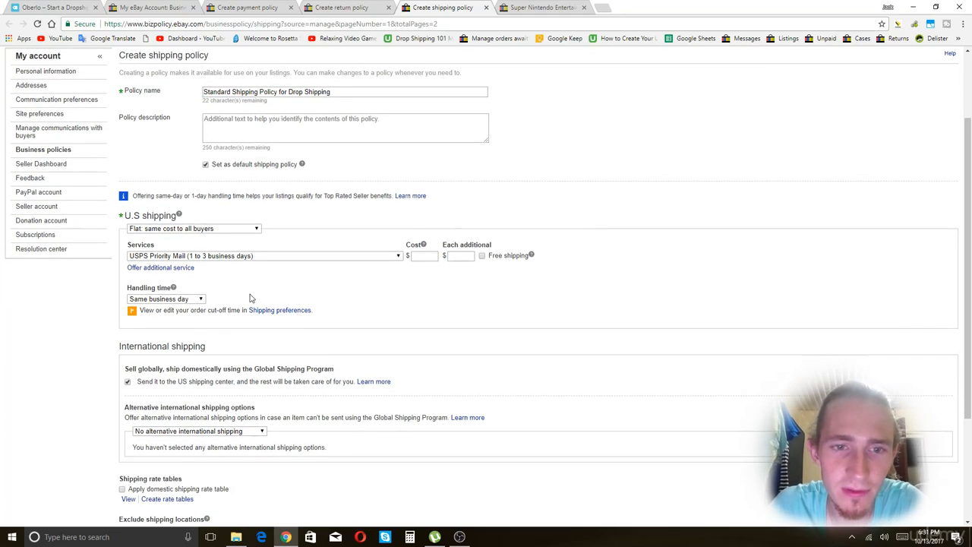
Set the shipping policy's handling time to 2 business days.
{"action": "left_click", "coordinate": [165, 299]}
{"action": "left_click", "coordinate": [180, 363]}
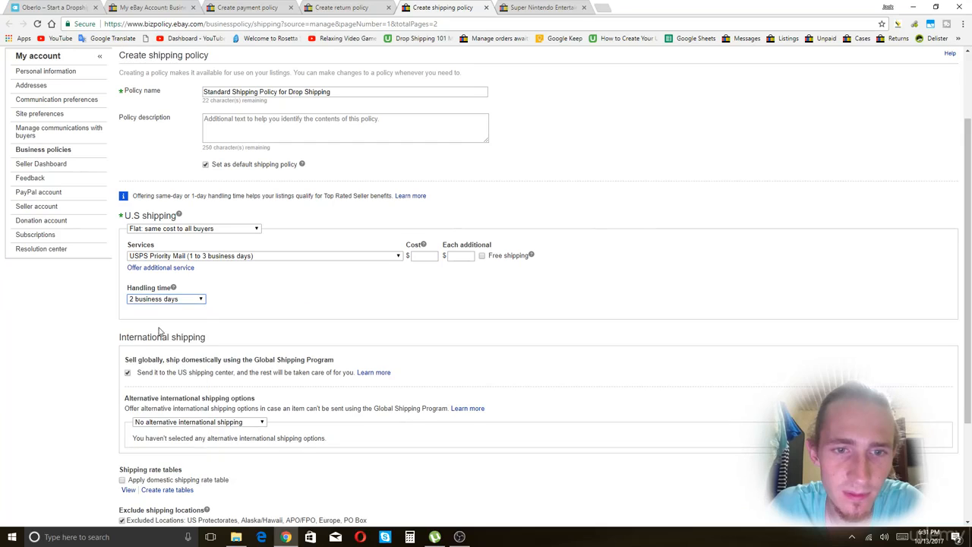
Choose USPS First Class Package (2 to 3 business days) as the U.S. shipping service.
{"action": "left_click", "coordinate": [247, 259]}
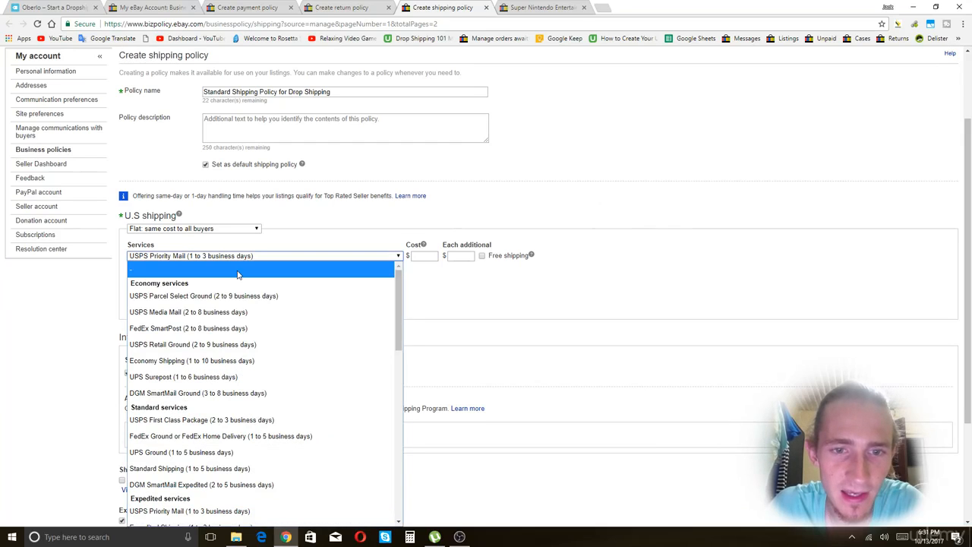
{"action": "scroll", "coordinate": [286, 327], "scroll_direction": "down", "scroll_amount": 5}
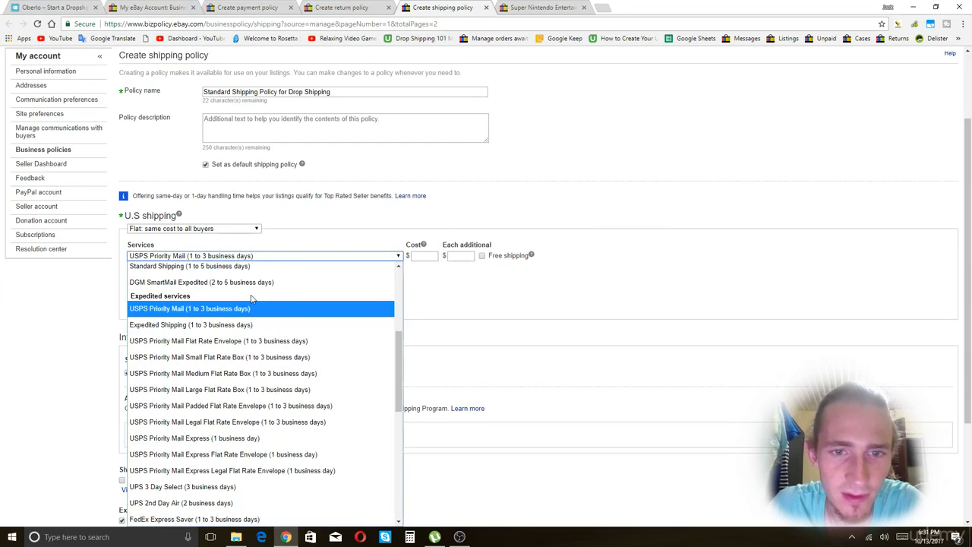
{"action": "scroll", "coordinate": [241, 346], "scroll_direction": "up", "scroll_amount": 3}
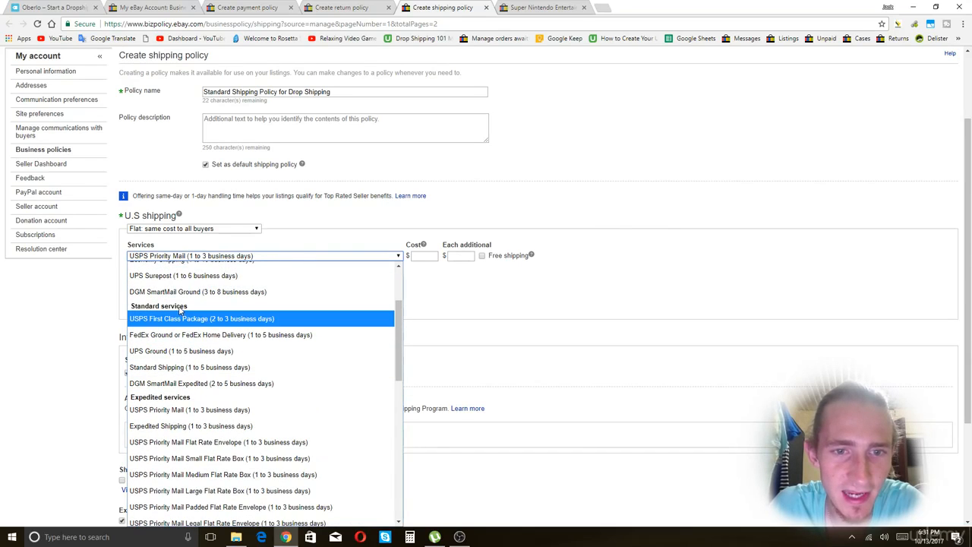
{"action": "left_click", "coordinate": [232, 322]}
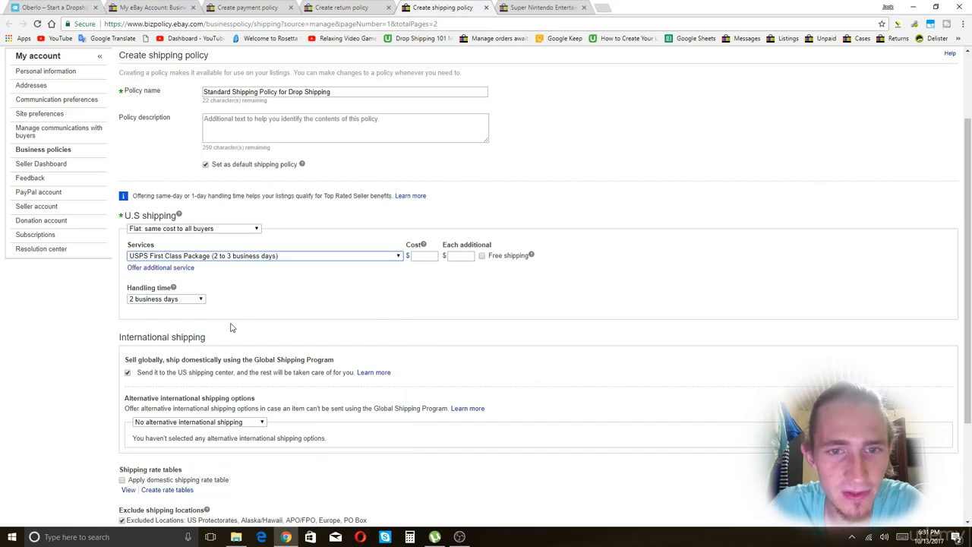
Enable free shipping and change the U.S. shipping service to UPS Ground (1 to 5 business days), keeping the handling time at 2 business days.
{"action": "left_click", "coordinate": [483, 260]}
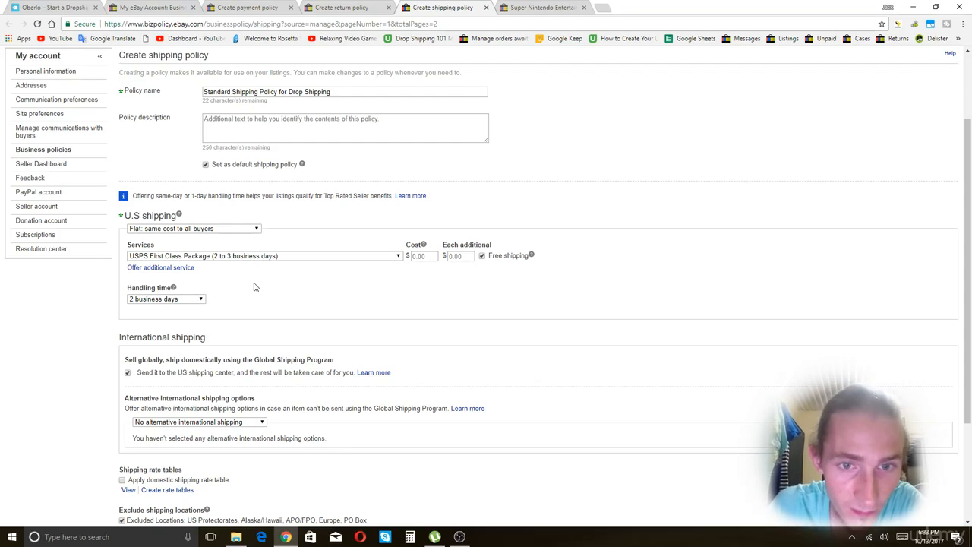
{"action": "left_click", "coordinate": [243, 259]}
{"action": "left_click", "coordinate": [239, 259]}
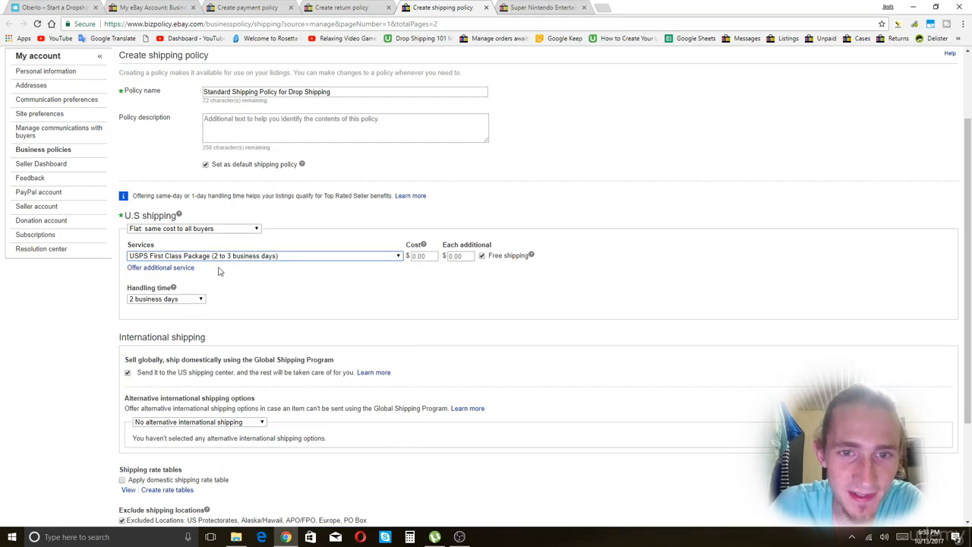
{"action": "left_click", "coordinate": [197, 298]}
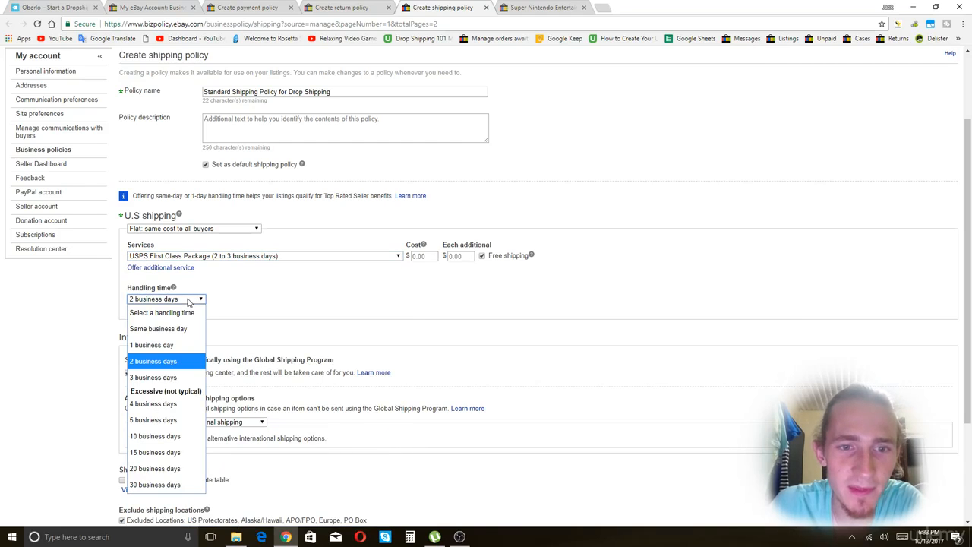
{"action": "left_click", "coordinate": [156, 362]}
{"action": "left_click", "coordinate": [261, 258]}
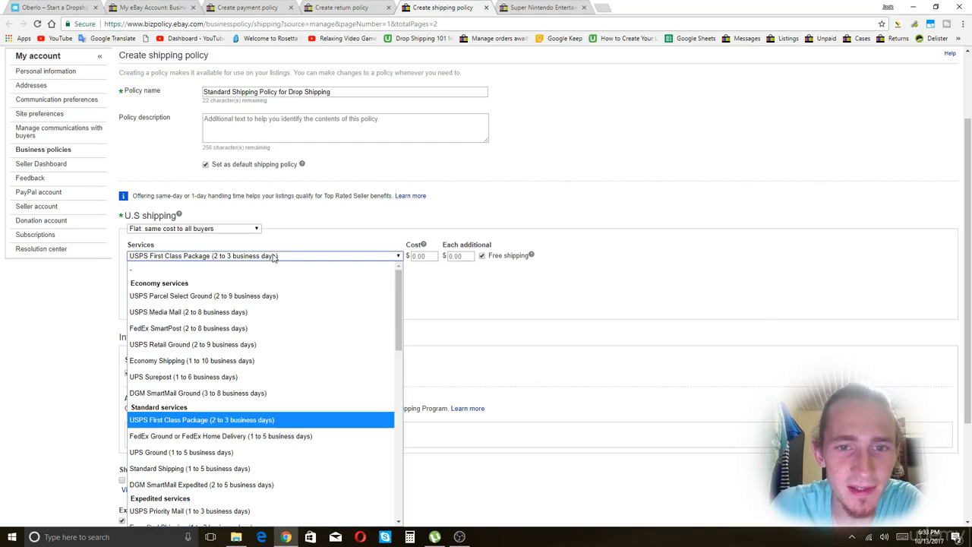
{"action": "left_click", "coordinate": [271, 452]}
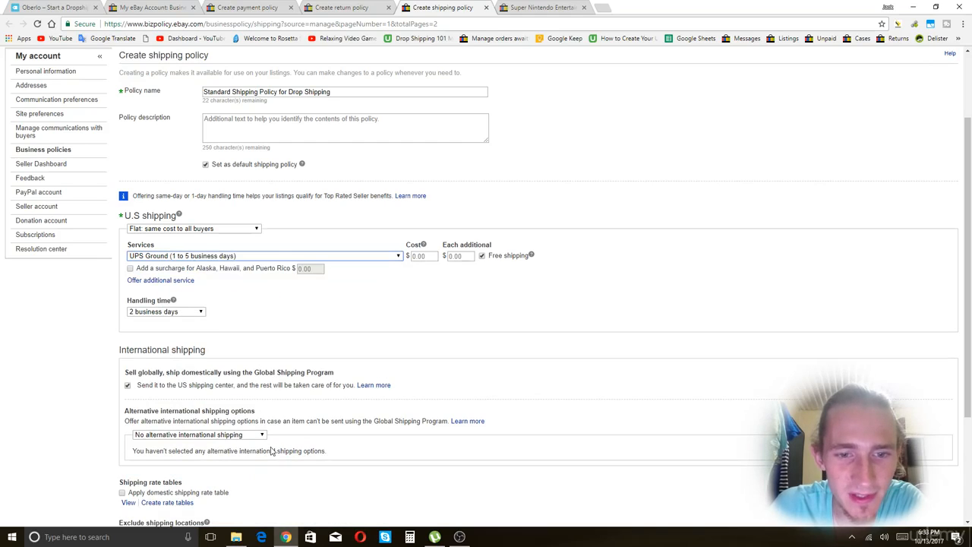
{"action": "left_click", "coordinate": [353, 321]}
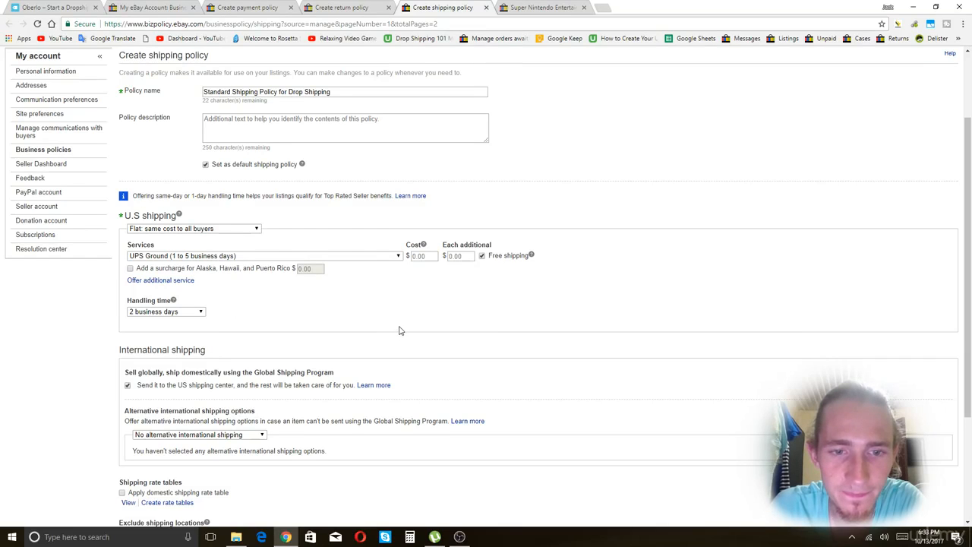
Review the choices for alternative international shipping, keeping No alternative international shipping selected.
{"action": "scroll", "coordinate": [400, 328], "scroll_direction": "down", "scroll_amount": 3}
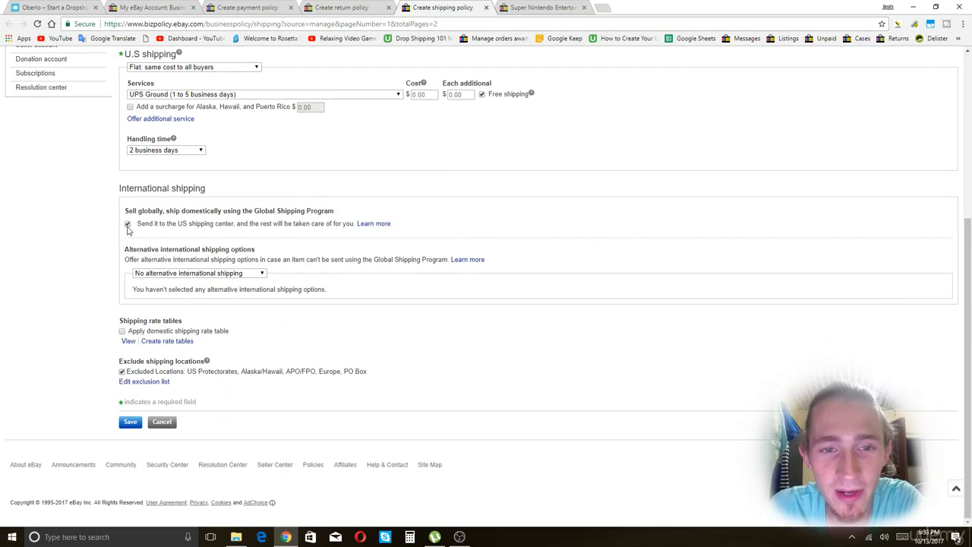
{"action": "left_click", "coordinate": [188, 273]}
{"action": "left_click", "coordinate": [201, 320]}
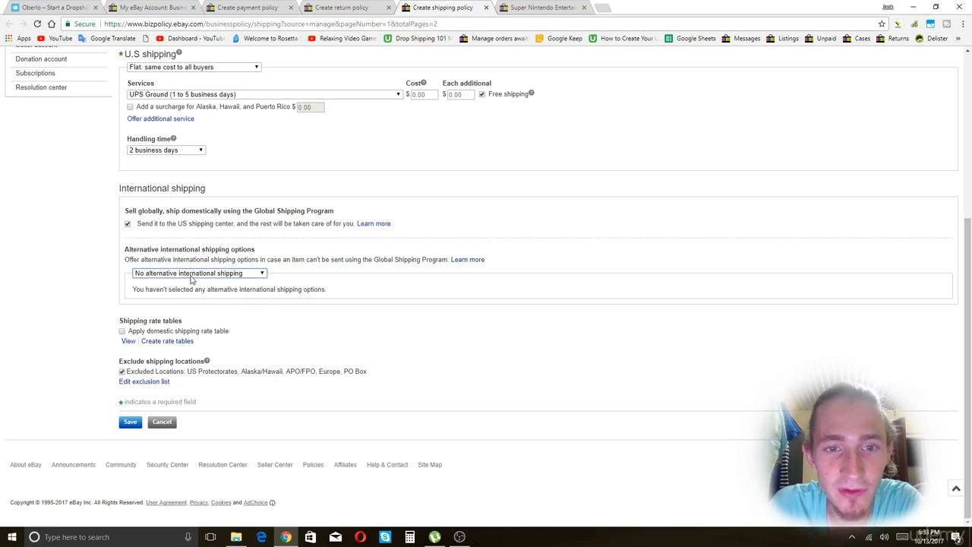
{"action": "left_click", "coordinate": [191, 278]}
{"action": "left_click", "coordinate": [187, 323]}
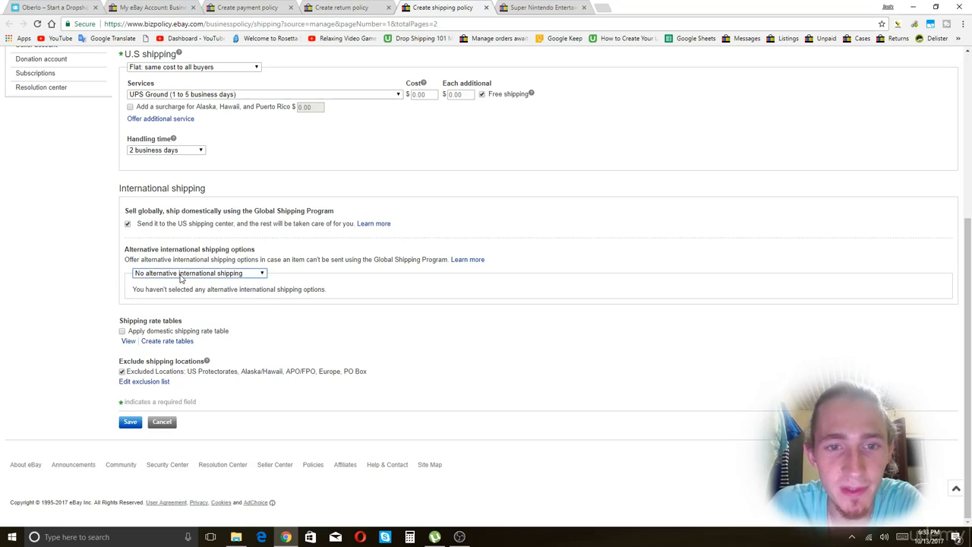
{"action": "left_click", "coordinate": [185, 280]}
{"action": "left_click", "coordinate": [186, 319]}
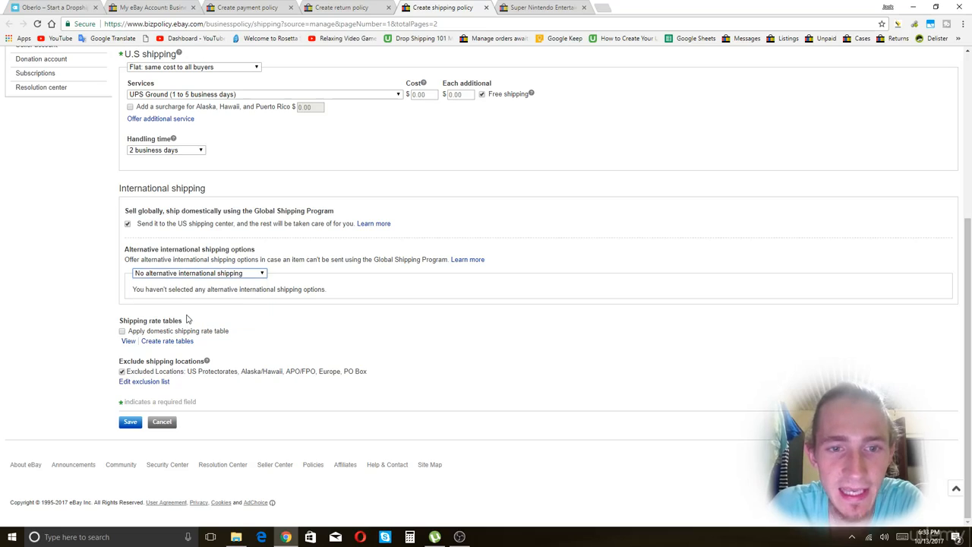
Try Flat: same cost to all buyers for alternative international shipping and revert it to No alternative international shipping.
{"action": "left_click", "coordinate": [179, 275]}
{"action": "left_click", "coordinate": [172, 284]}
{"action": "left_click", "coordinate": [171, 275]}
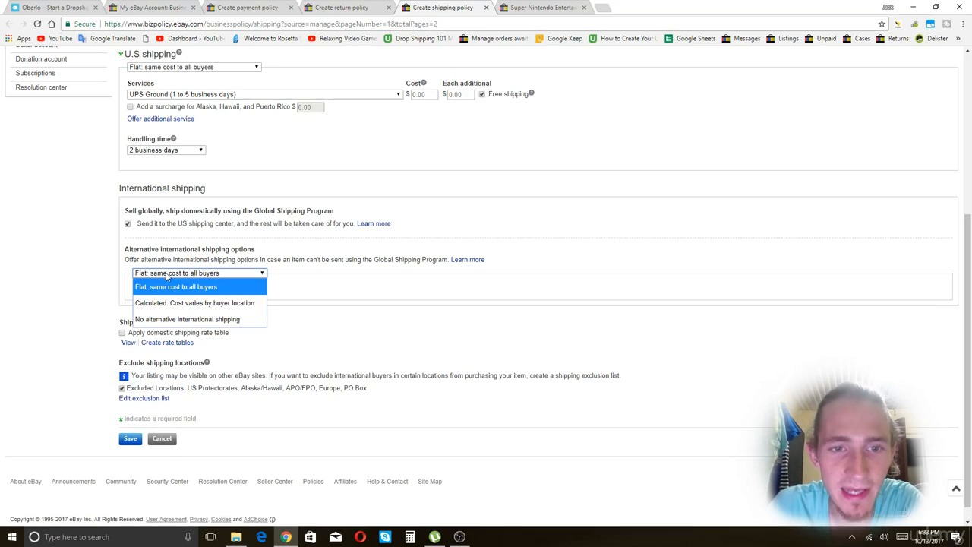
{"action": "left_click", "coordinate": [176, 319]}
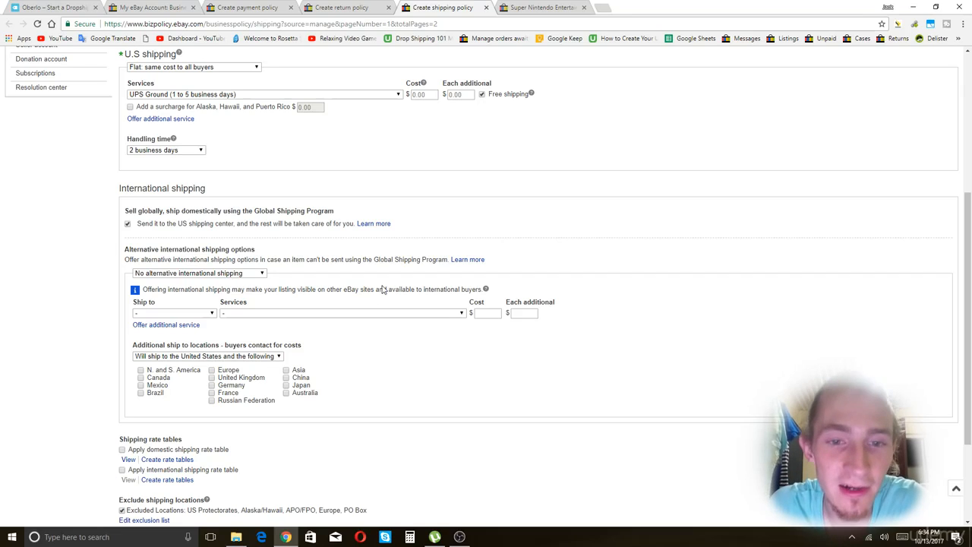
{"action": "left_click", "coordinate": [192, 277]}
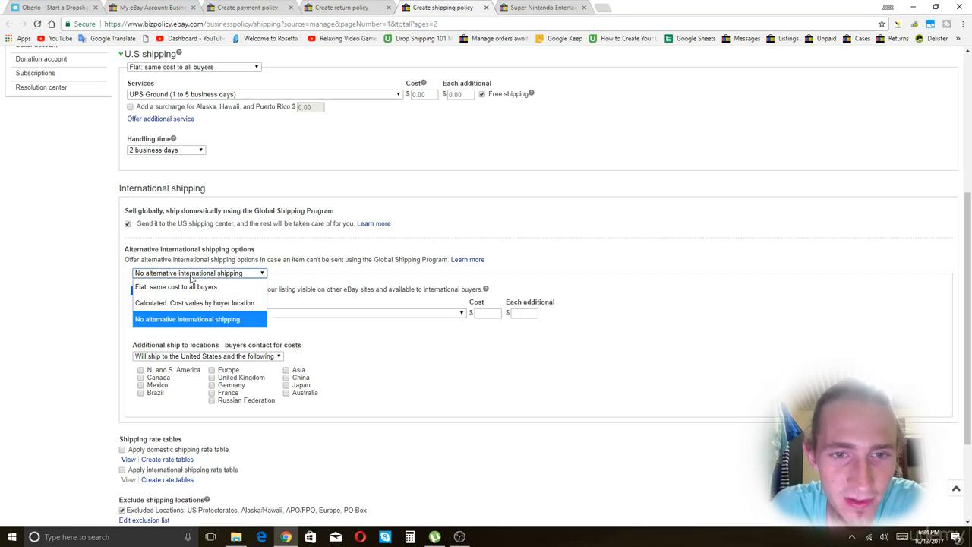
{"action": "left_click", "coordinate": [179, 317]}
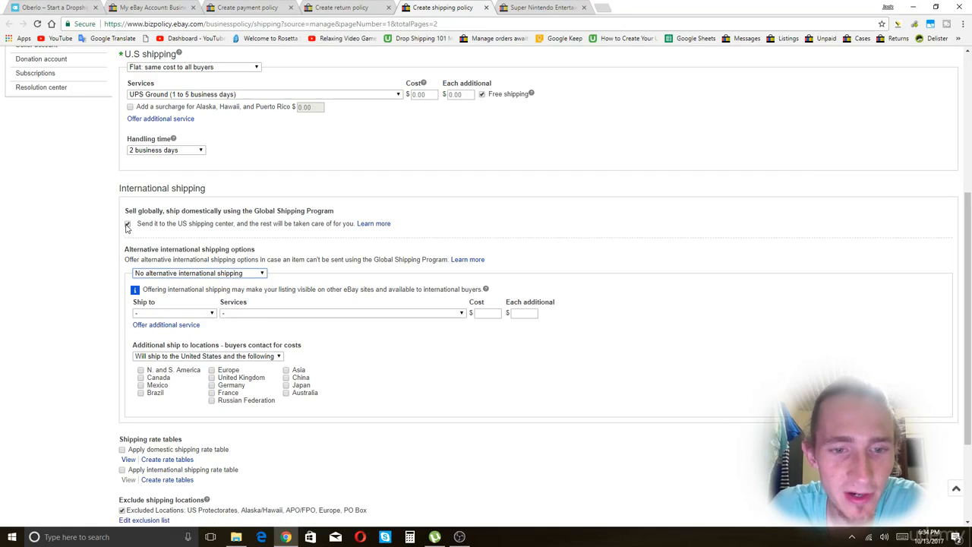
{"action": "scroll", "coordinate": [89, 243], "scroll_direction": "down", "scroll_amount": 3}
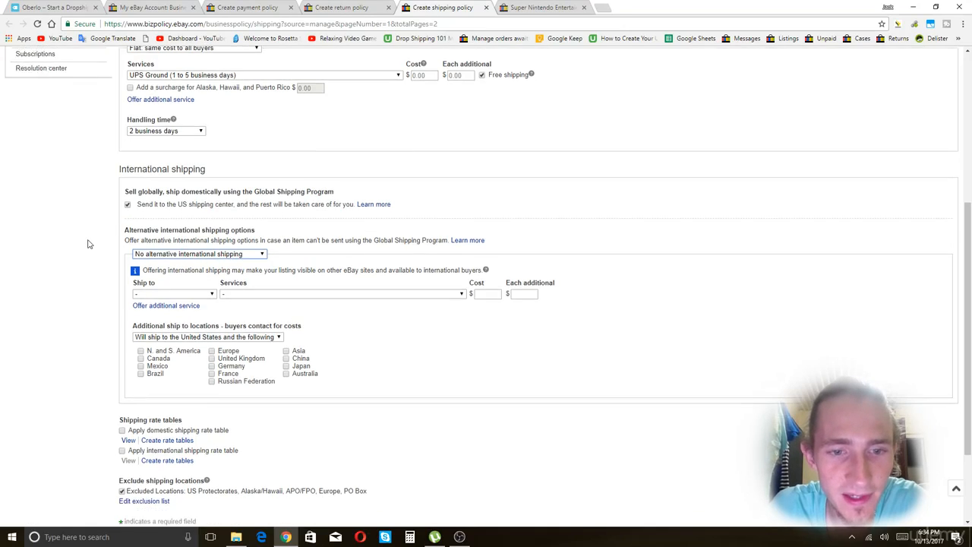